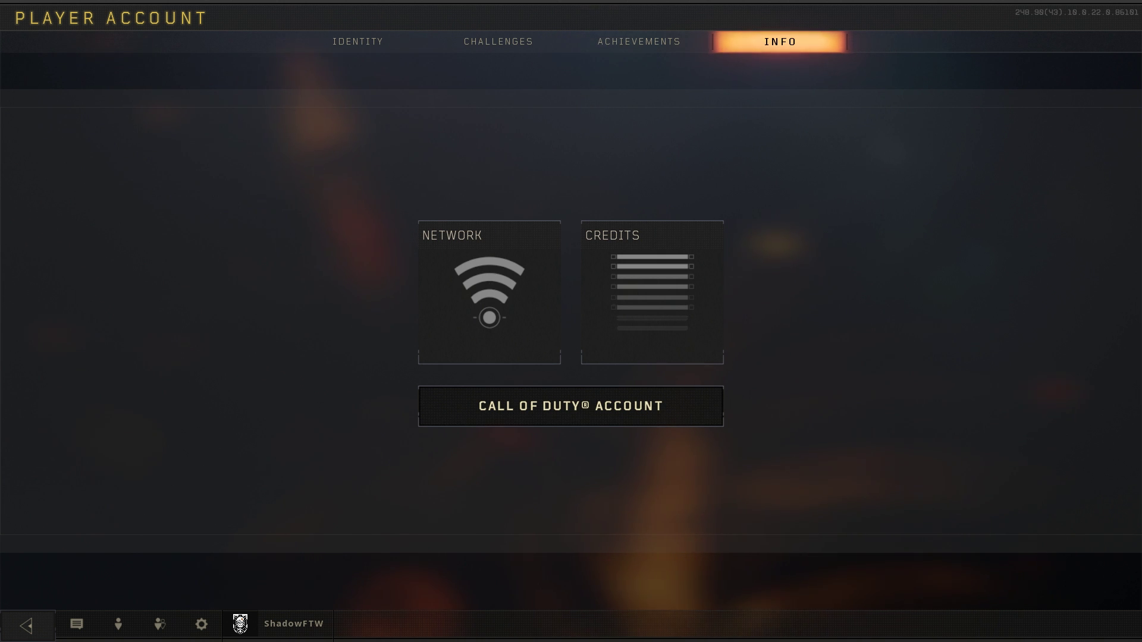
# Open the Network details from the player account's Info section and show the External IP Address description
pyautogui.press('Escape')
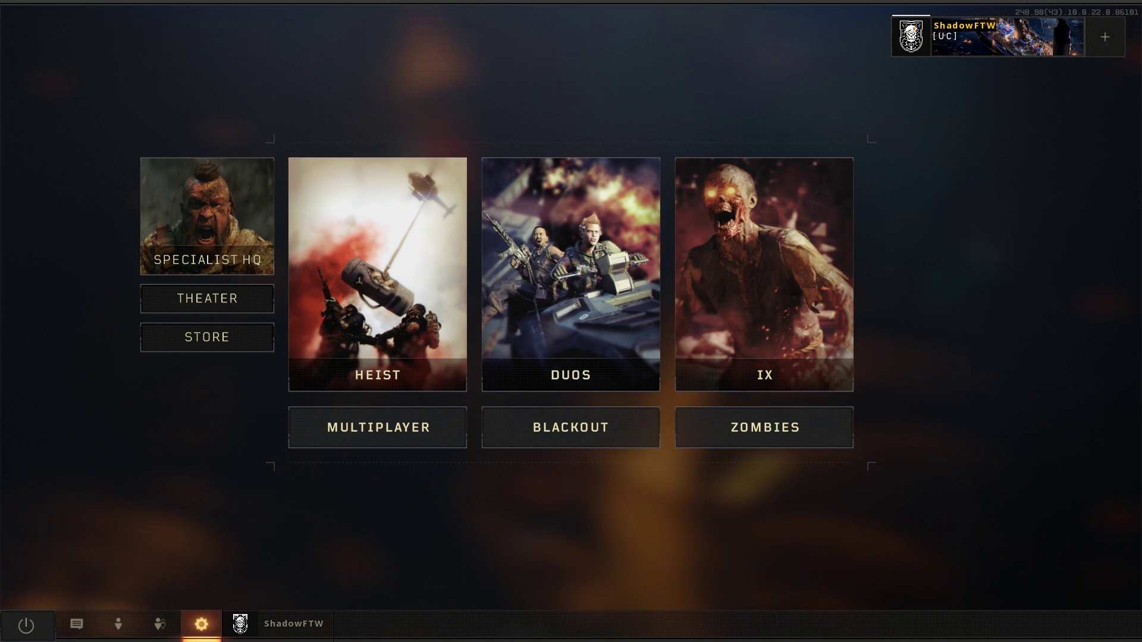
pyautogui.click(201, 624)
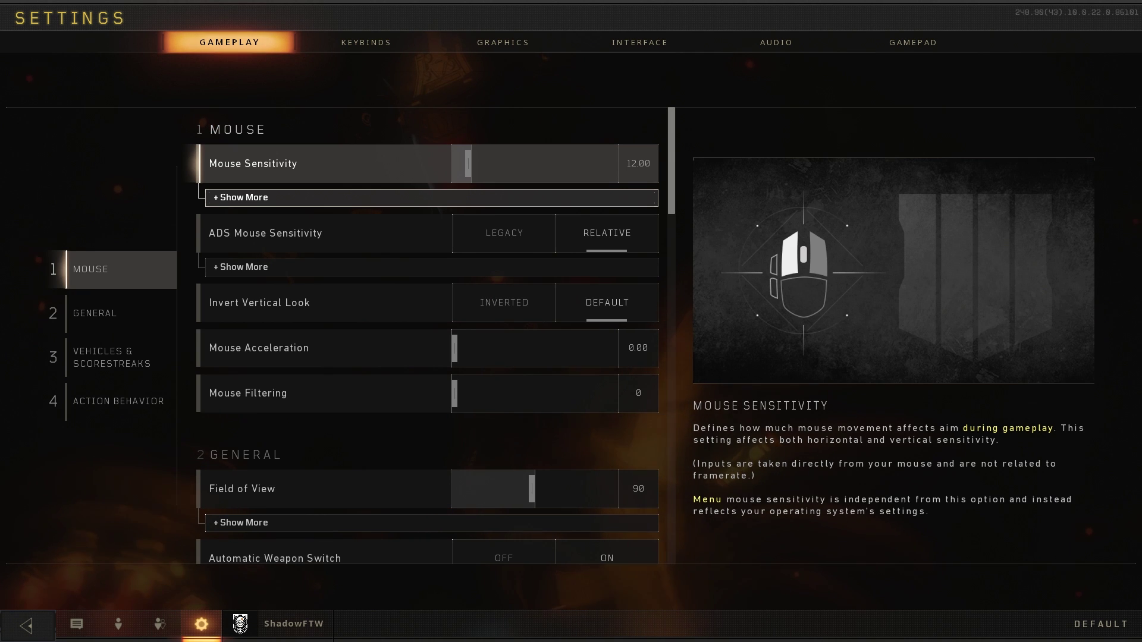
pyautogui.click(277, 624)
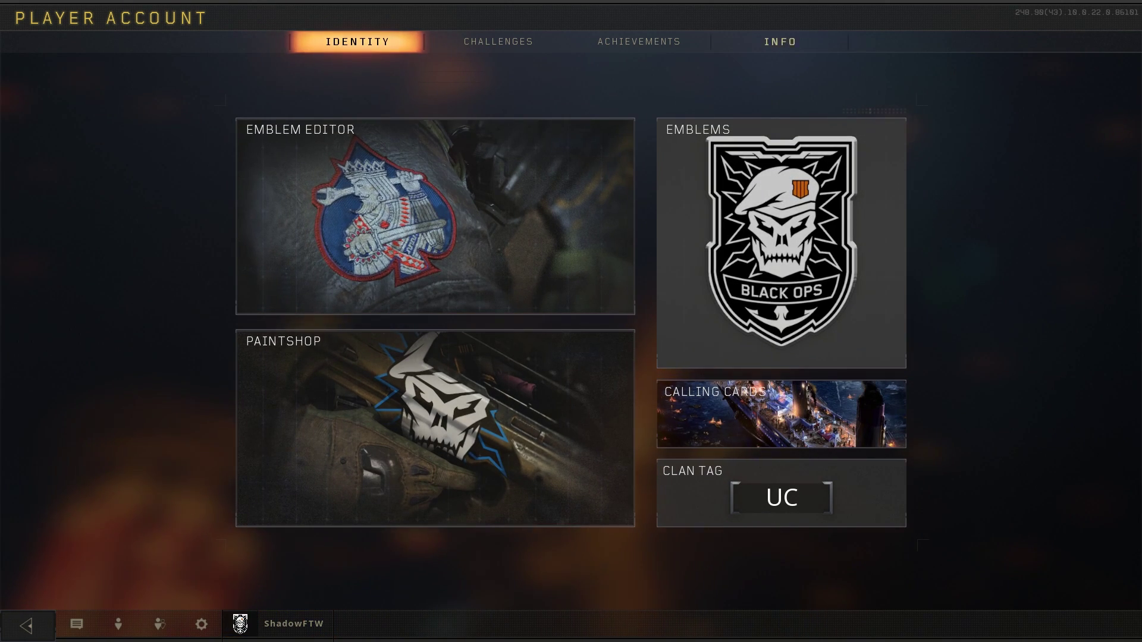
pyautogui.click(780, 42)
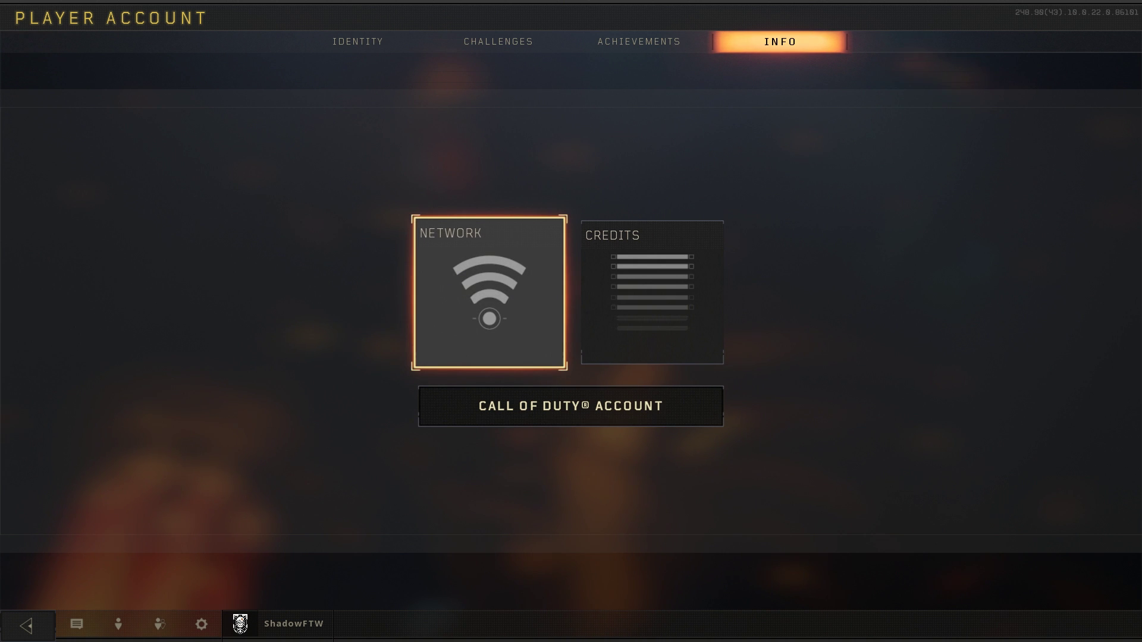
pyautogui.press('Return')
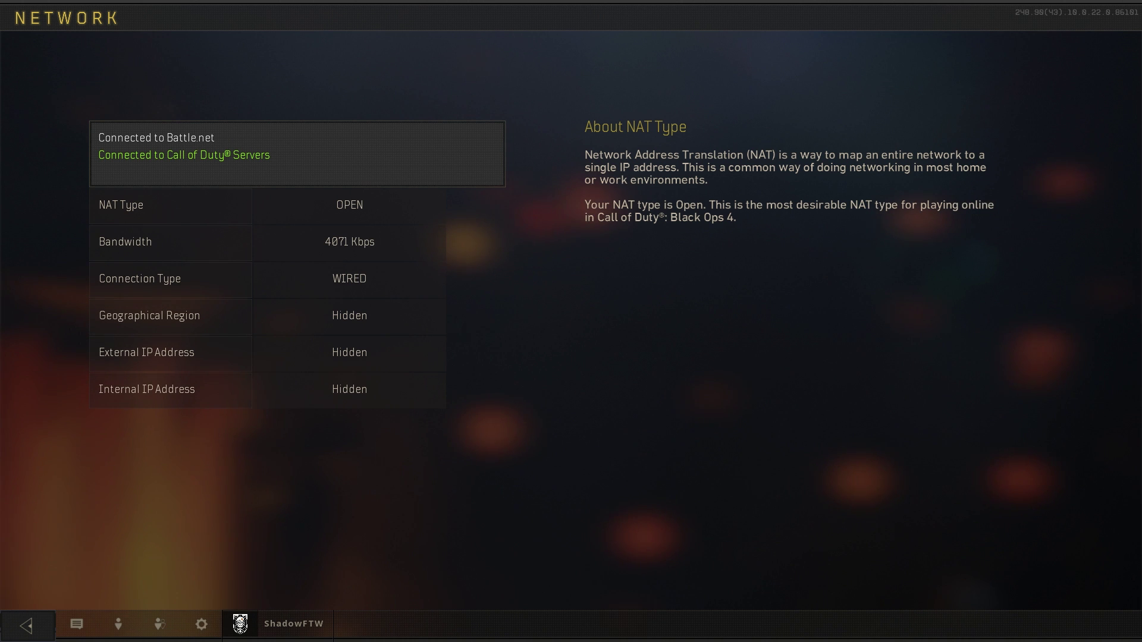
pyautogui.click(171, 352)
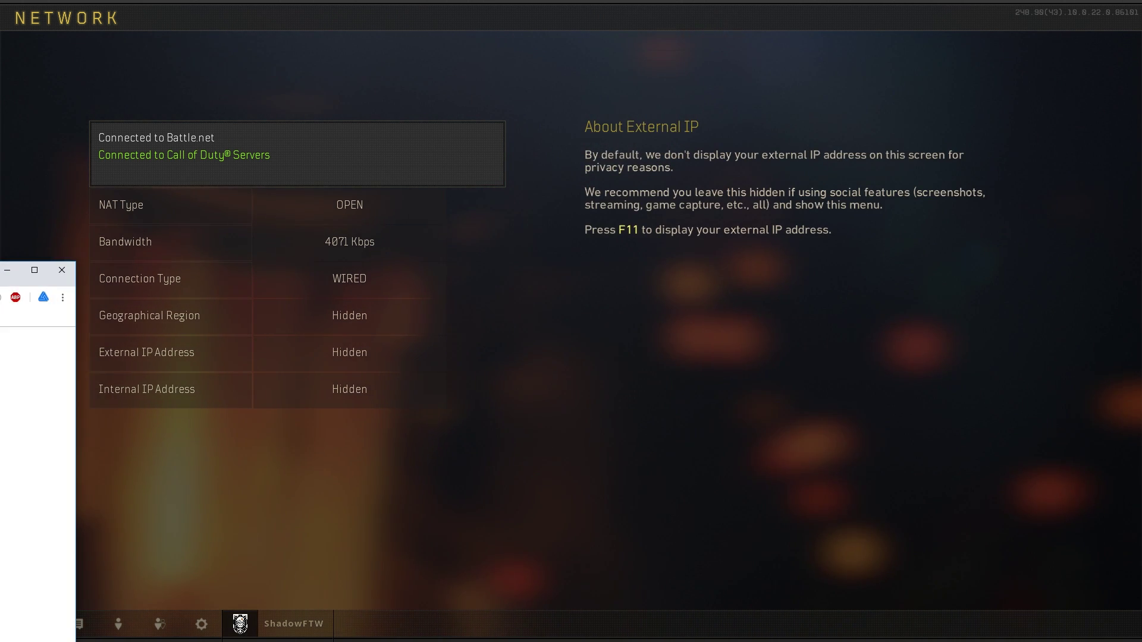
# Switch to Chrome, maximize its window and load the router administration page at 192.168.1.1
pyautogui.moveTo(0, 278); pyautogui.dragTo(457, 254)
pyautogui.doubleClick(458, 255)
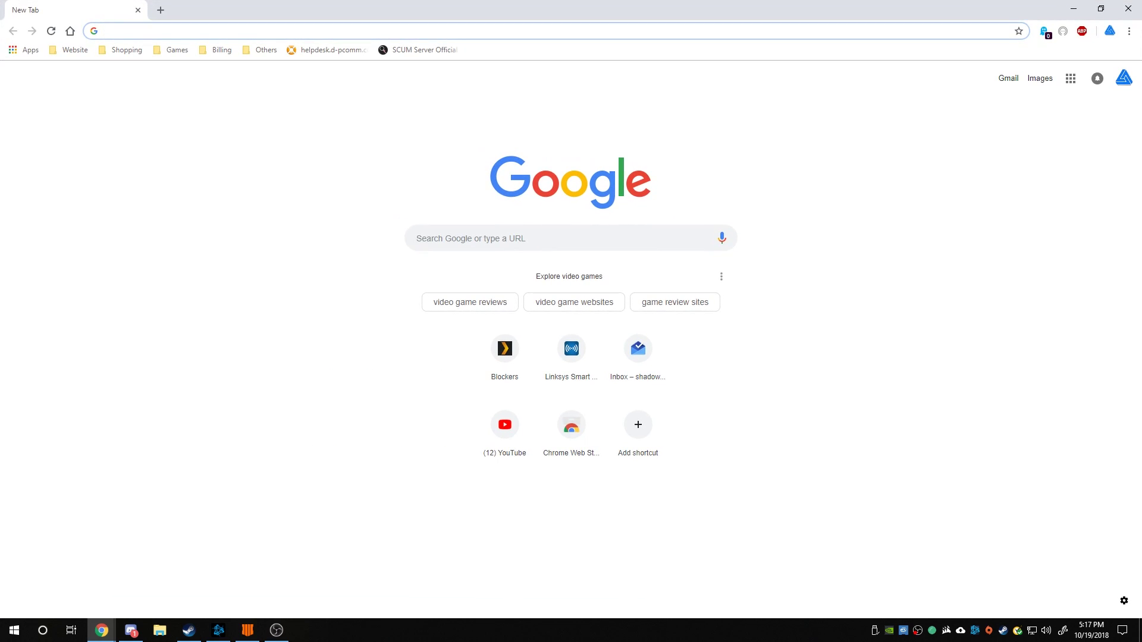
pyautogui.write('192.168.1.1')
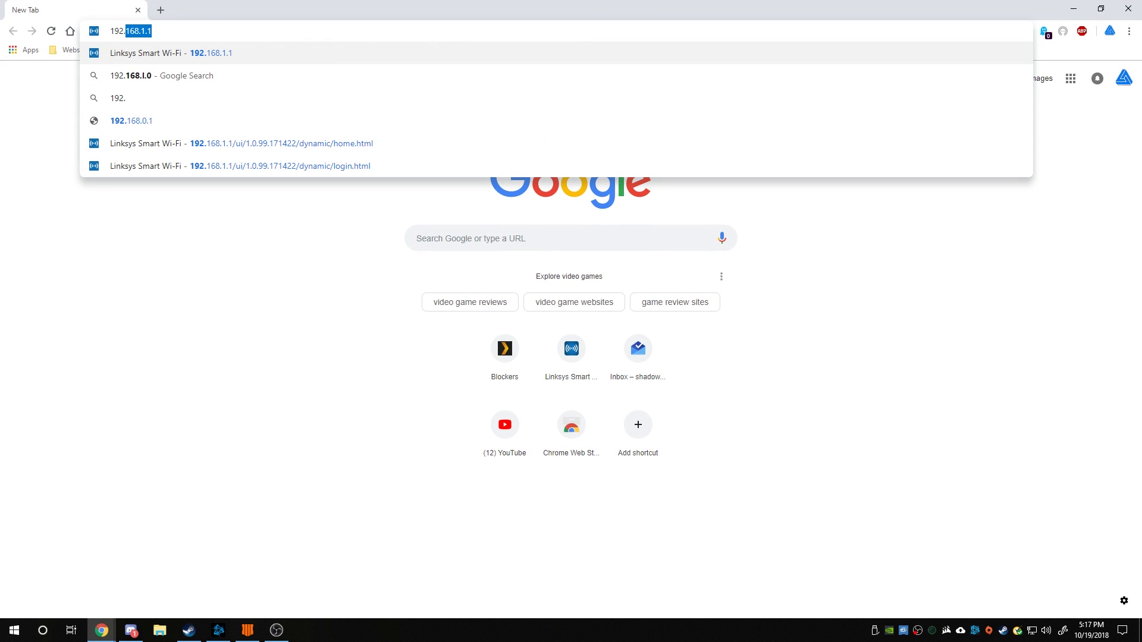
pyautogui.press('Return')
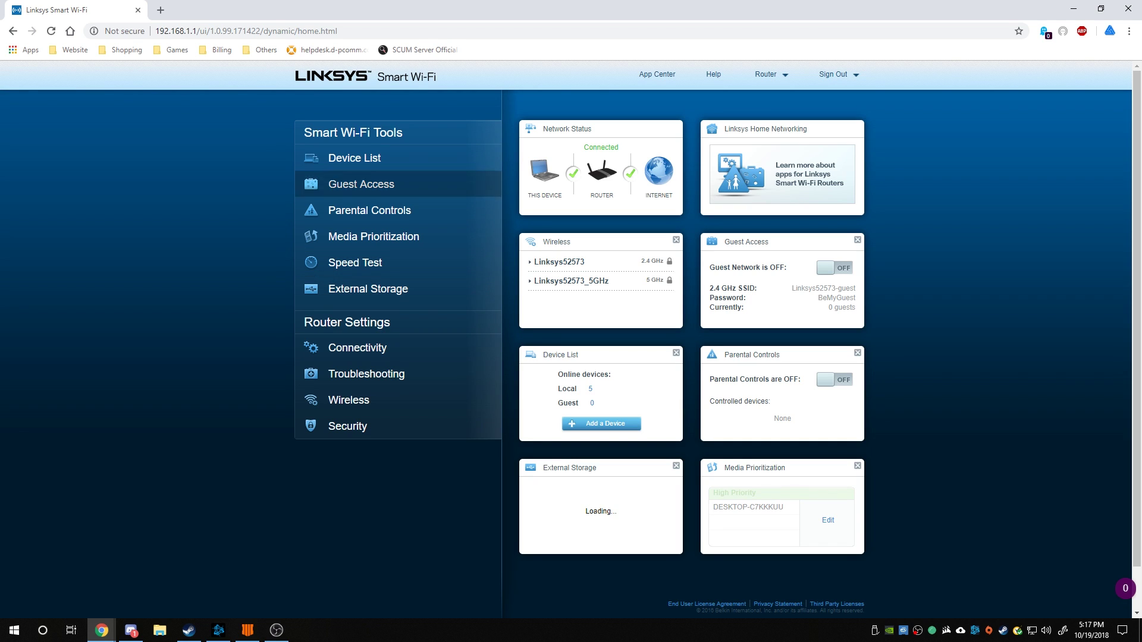
# Try turning on DMZ in the router's Security settings and discard the change without entering a destination address
pyautogui.click(347, 426)
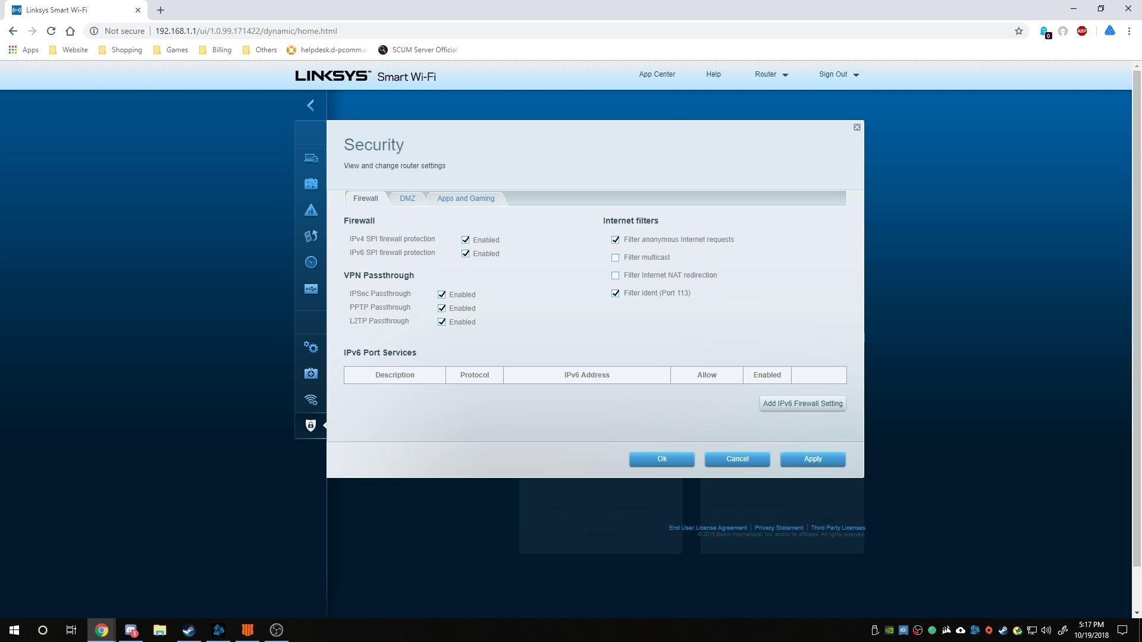
pyautogui.click(407, 199)
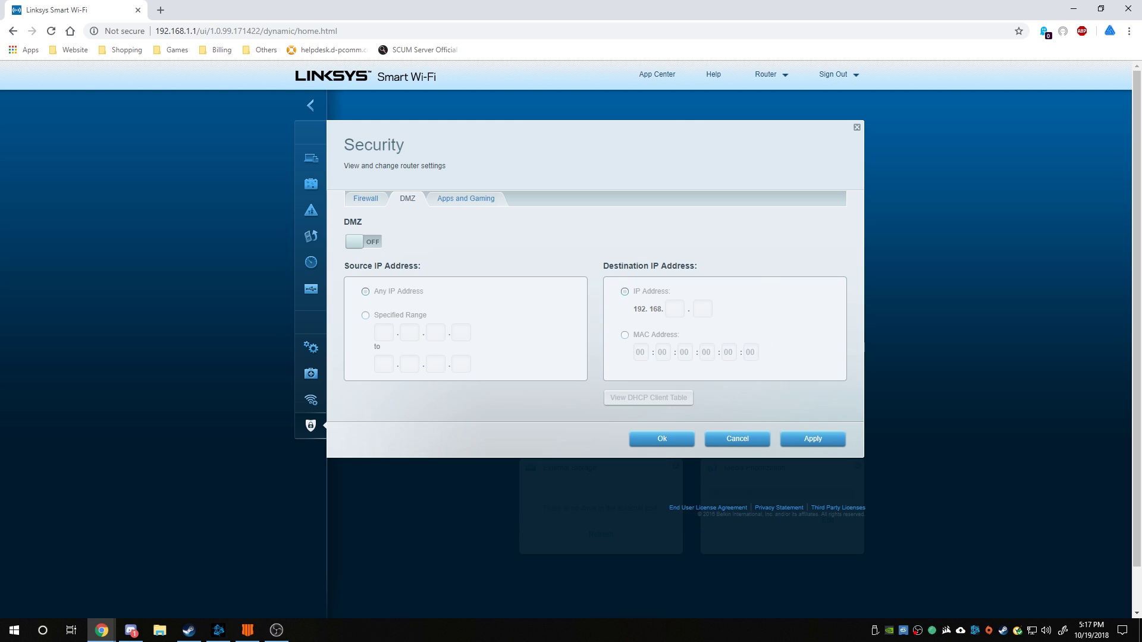
pyautogui.click(364, 241)
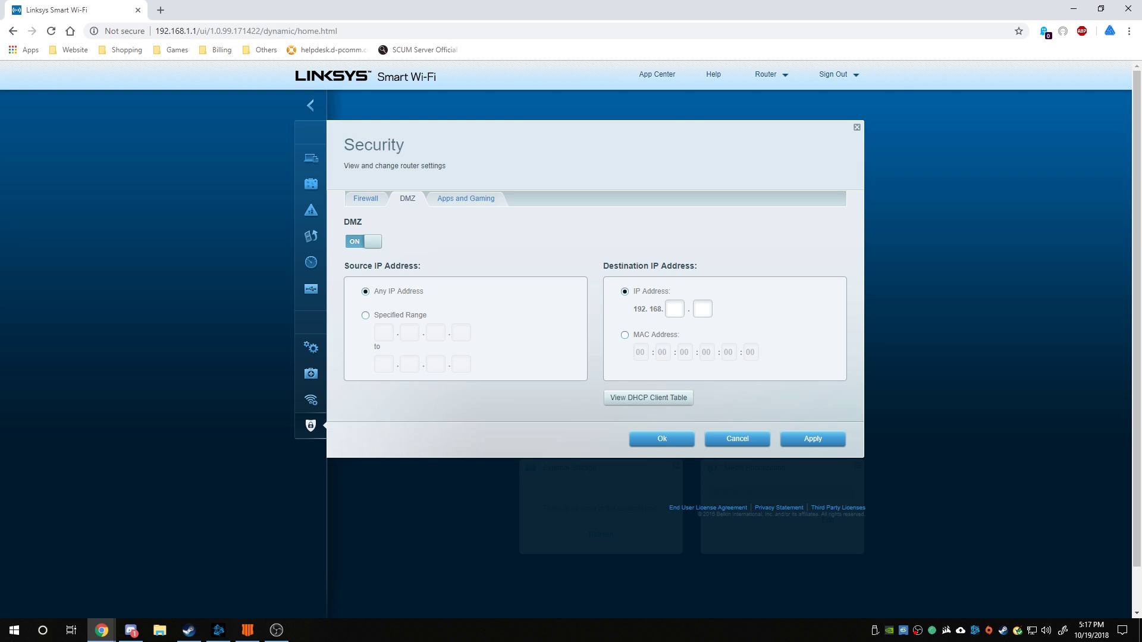
pyautogui.click(674, 308)
pyautogui.press('Escape')
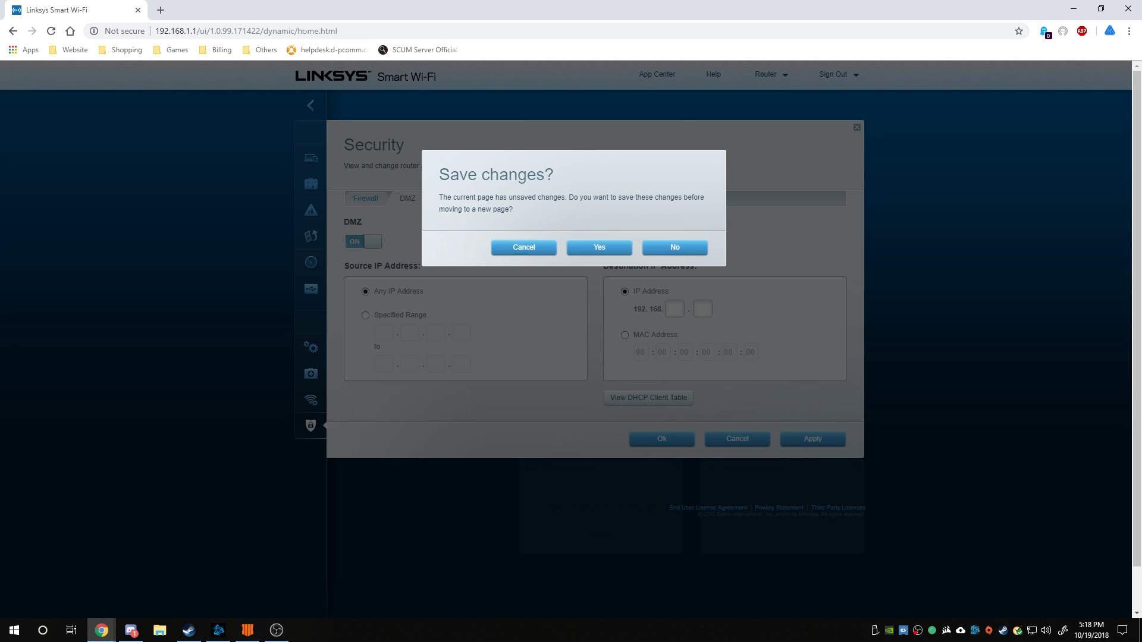
pyautogui.click(523, 247)
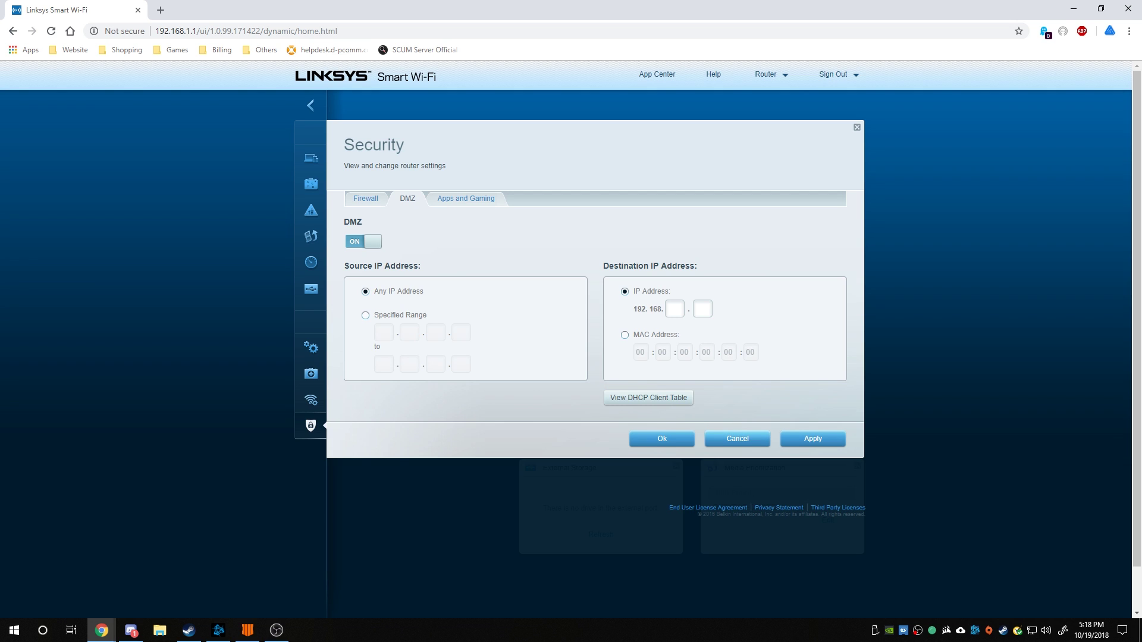
pyautogui.click(736, 439)
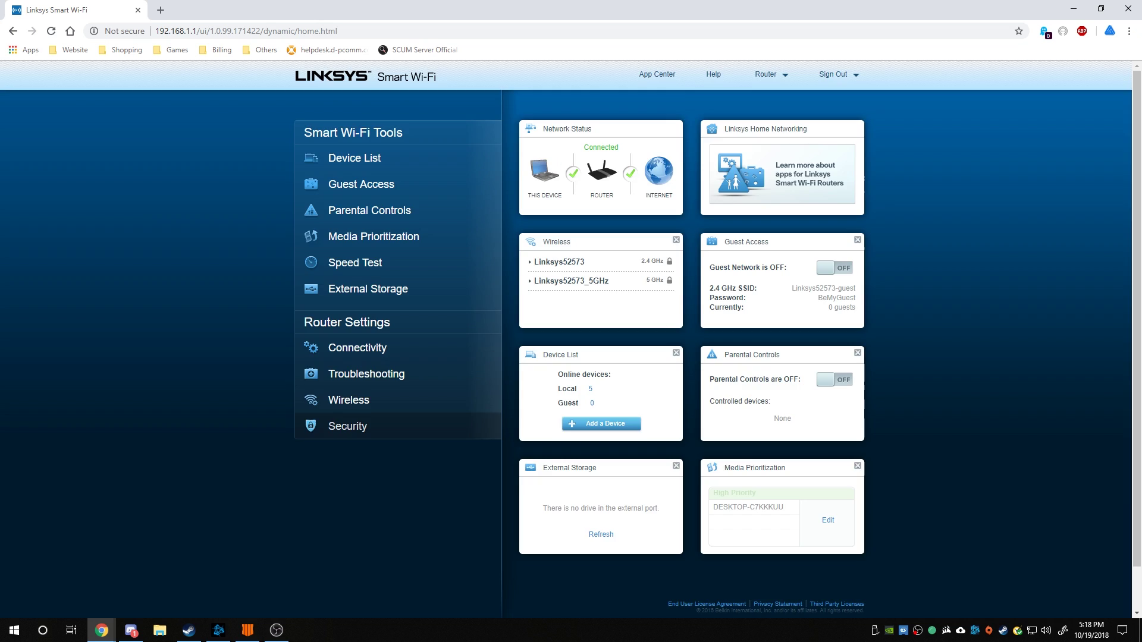
# Examine the Call of Duty entry in the router's Single Port Forwarding table under Security
pyautogui.click(357, 426)
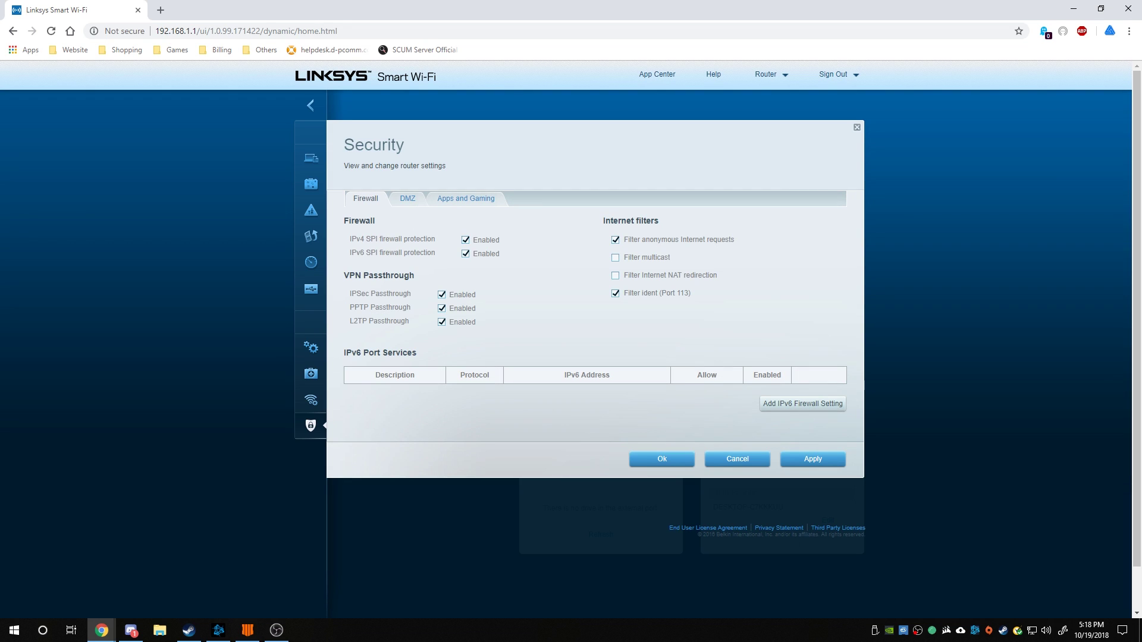
pyautogui.click(465, 198)
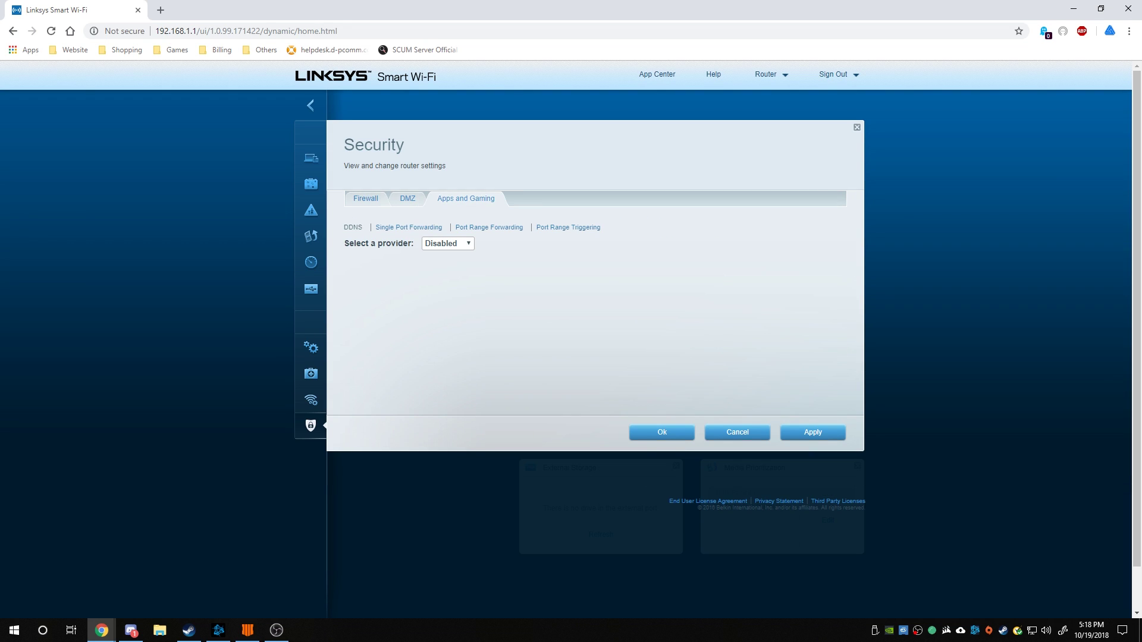
pyautogui.click(409, 227)
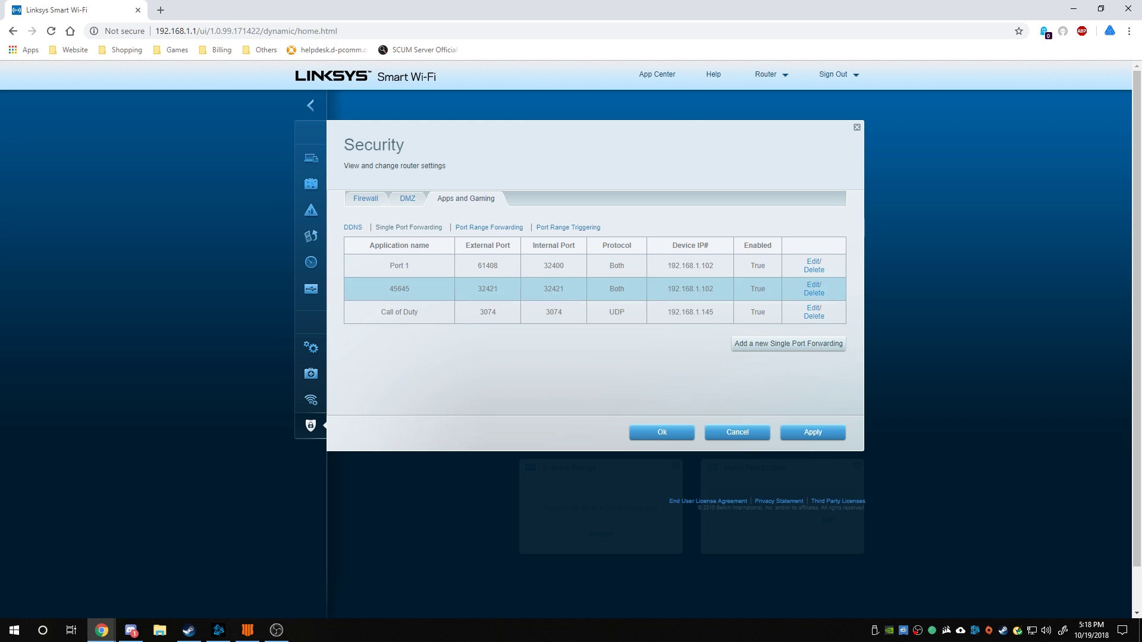
pyautogui.moveTo(381, 312); pyautogui.dragTo(415, 312)
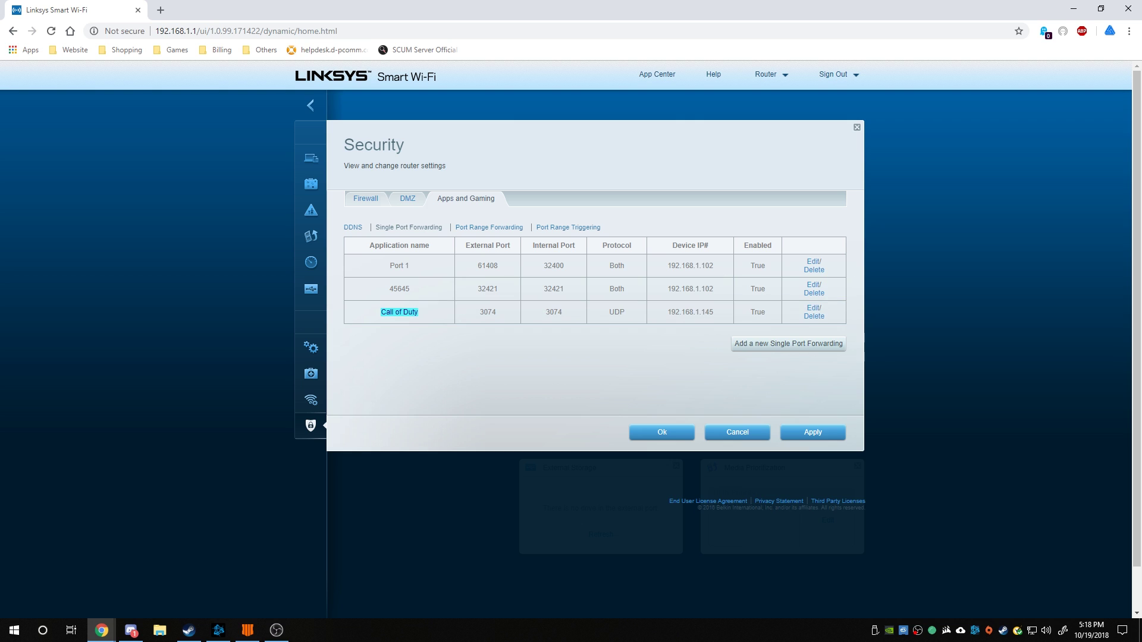
# Review the router's Connectivity settings from Basic through Administration, including NAT and UPnP, and close them
pyautogui.click(310, 348)
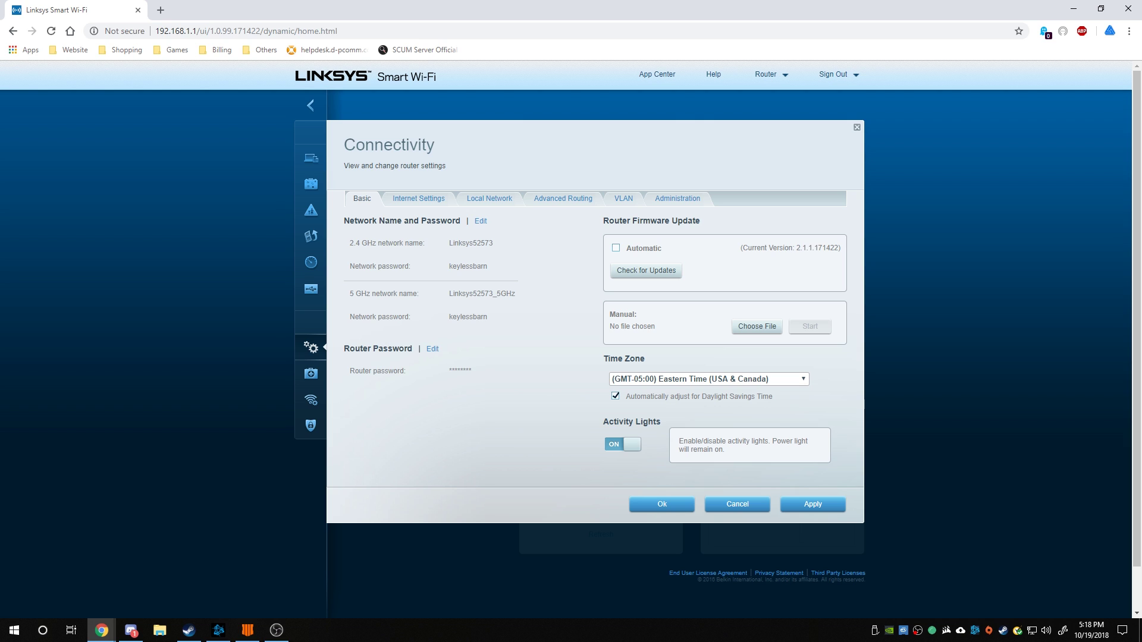
pyautogui.click(418, 198)
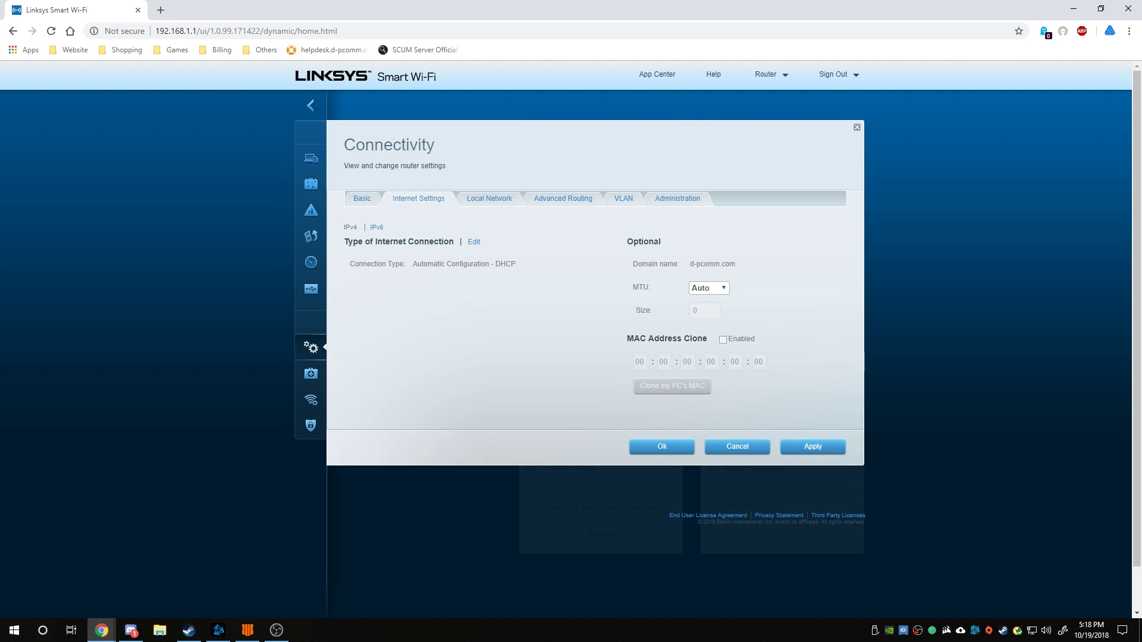
pyautogui.click(489, 198)
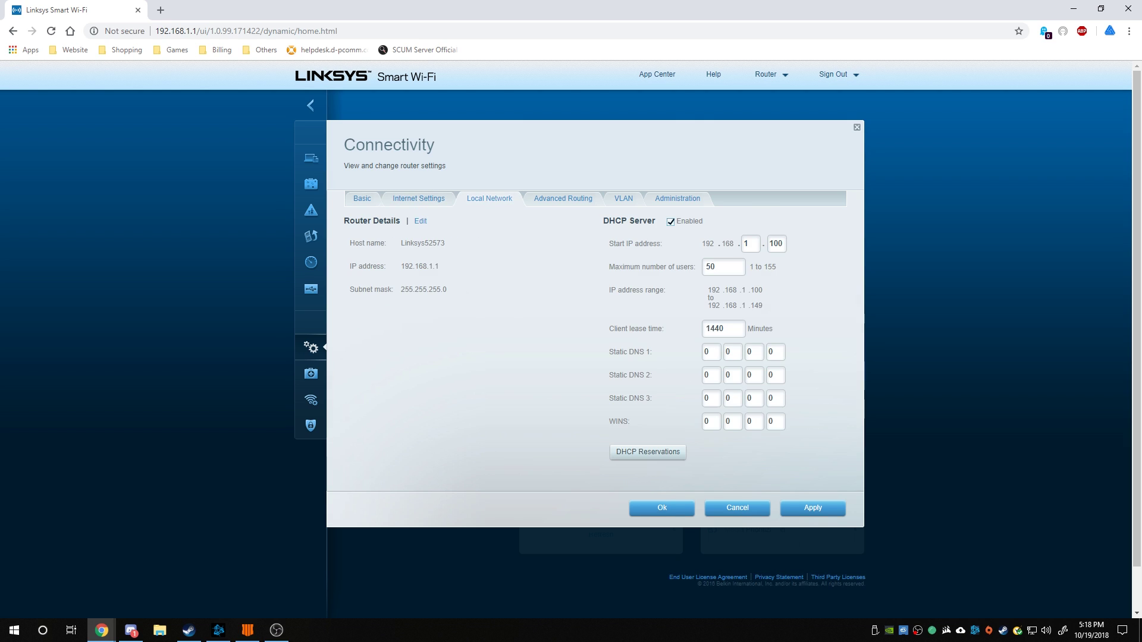
pyautogui.click(563, 199)
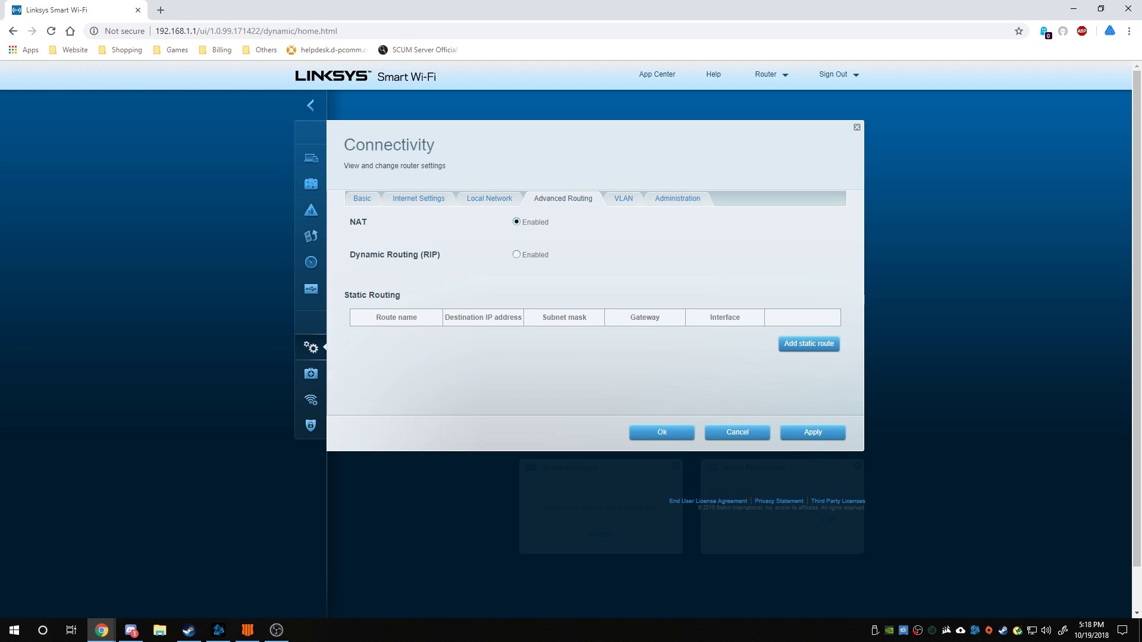
pyautogui.click(623, 198)
pyautogui.click(677, 199)
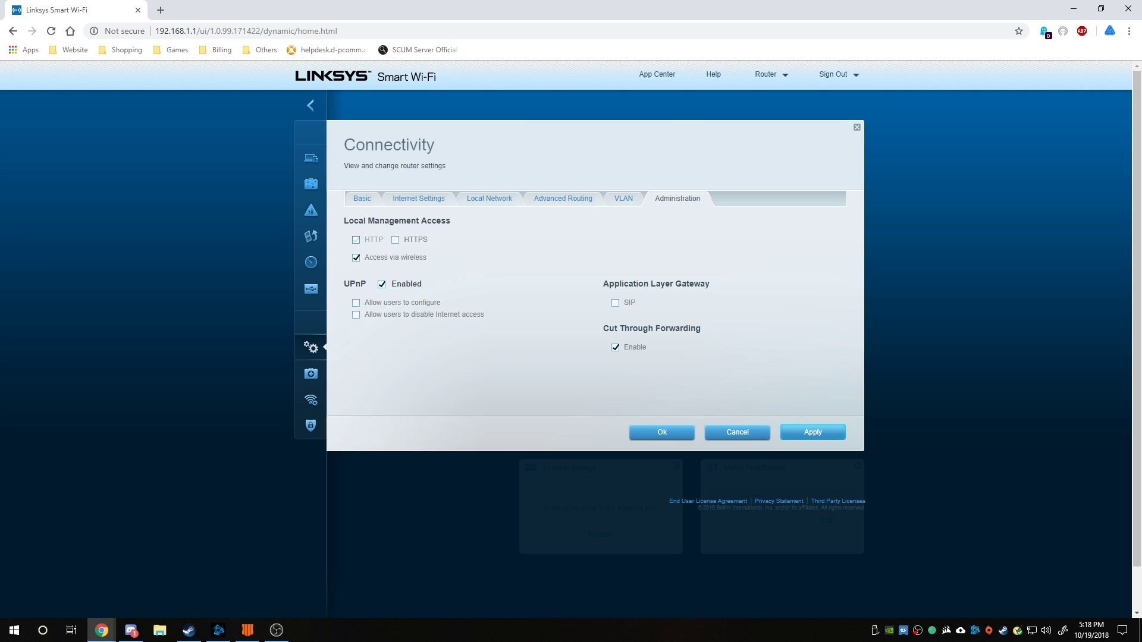
pyautogui.click(661, 432)
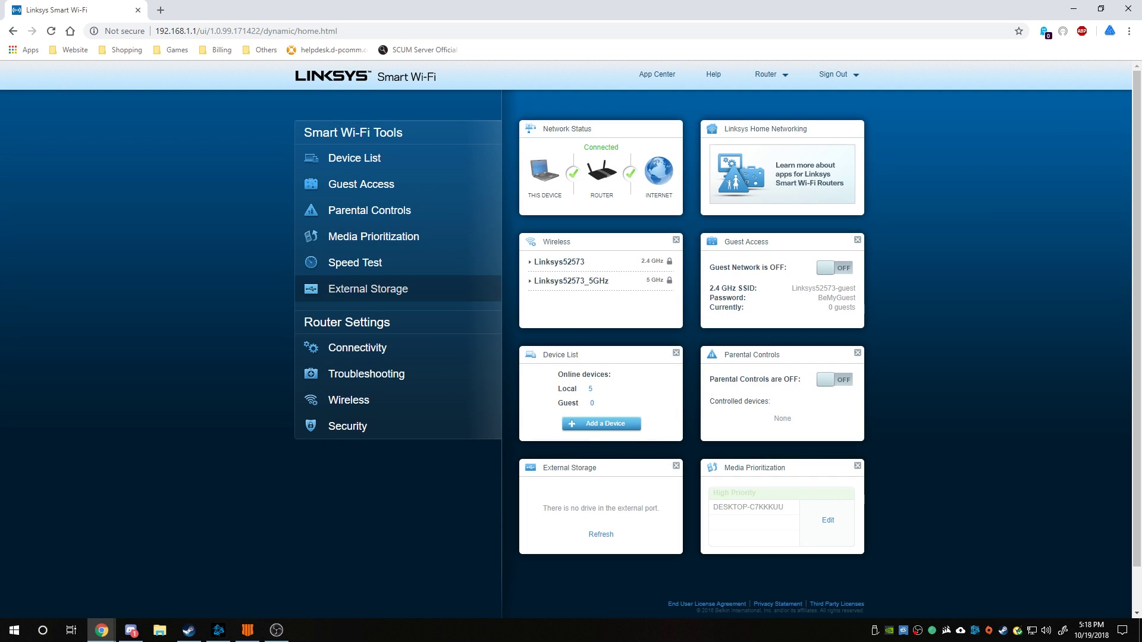
# Check the router's Speed Test page and close it
pyautogui.click(355, 263)
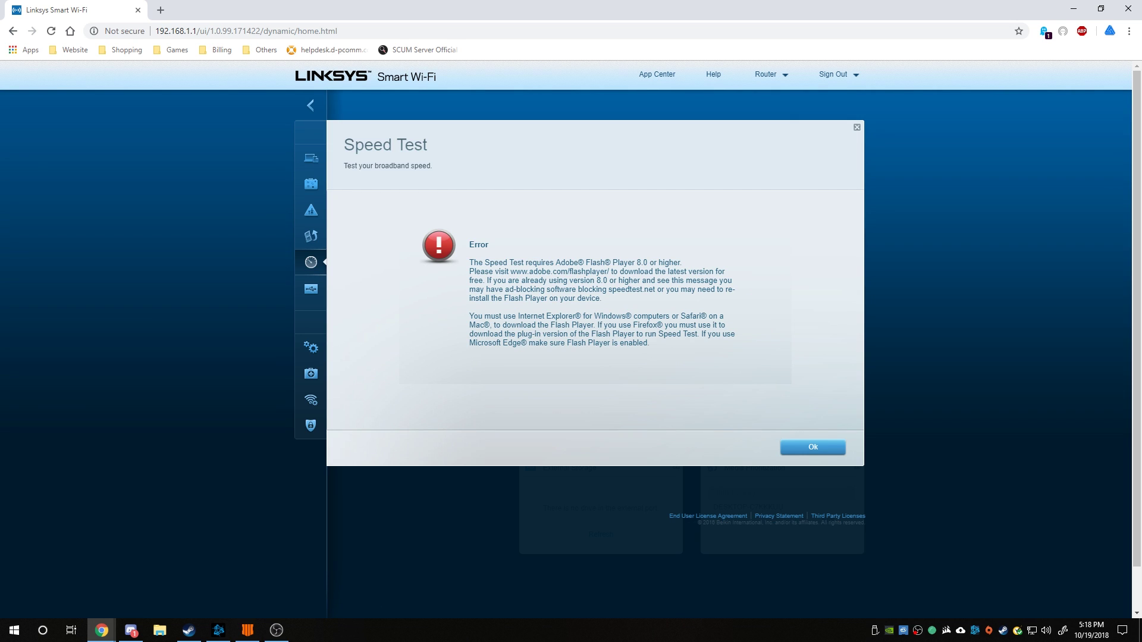
pyautogui.click(812, 447)
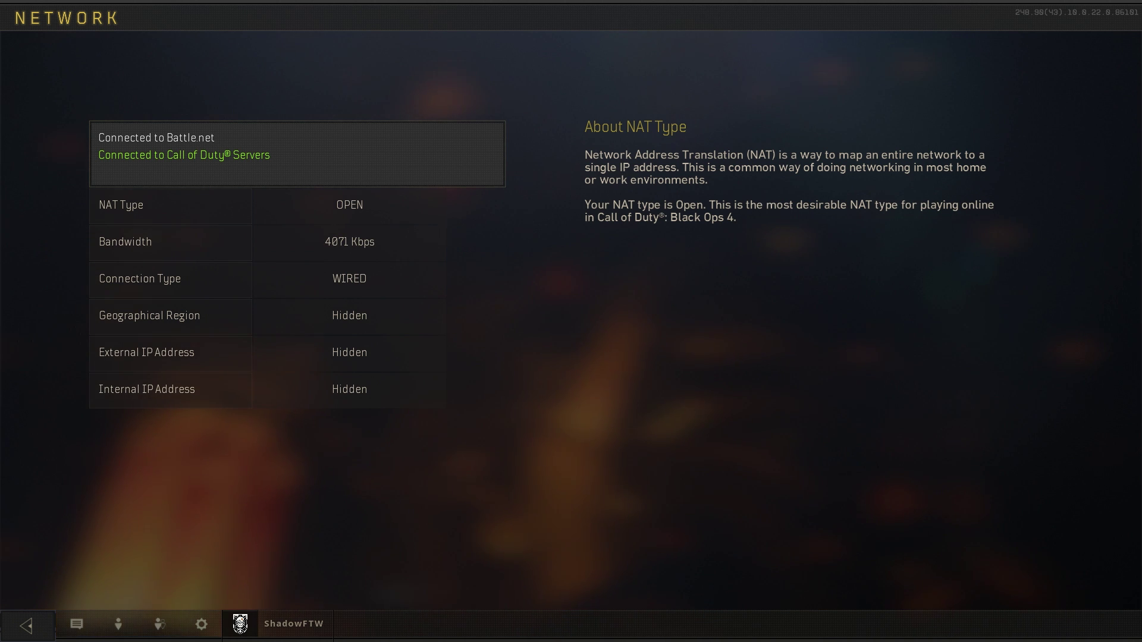
# Switch back to Call of Duty: Black Ops 4, review the NAT type, connection, region and IP descriptions, and return to the main menu
pyautogui.click(147, 353)
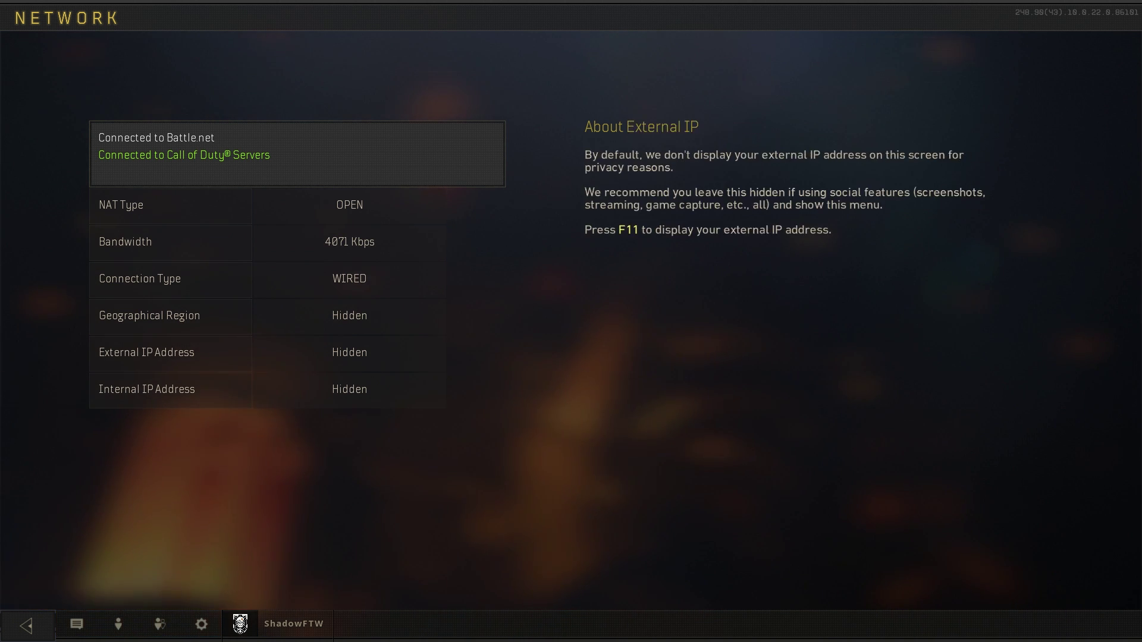
pyautogui.click(149, 316)
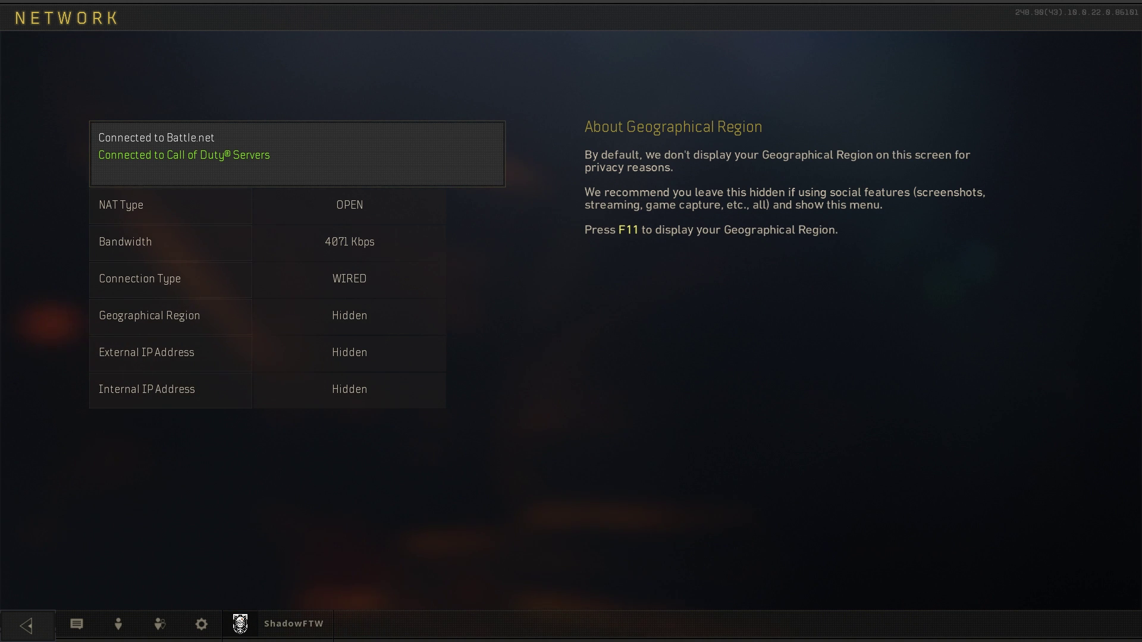
pyautogui.click(147, 389)
pyautogui.click(121, 205)
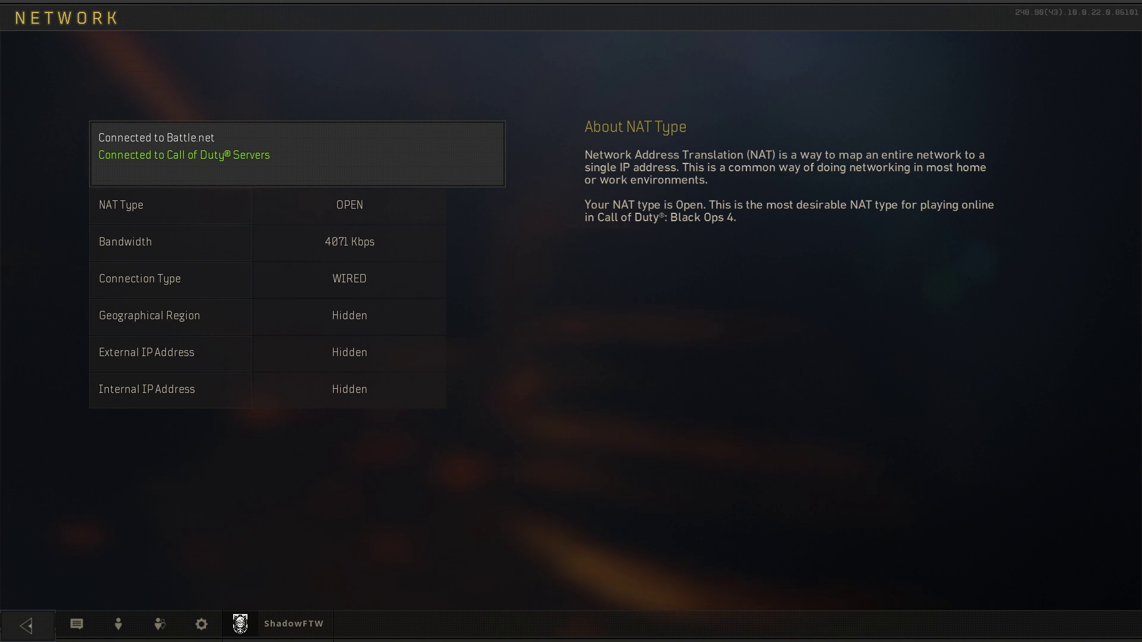
pyautogui.click(149, 315)
pyautogui.click(139, 279)
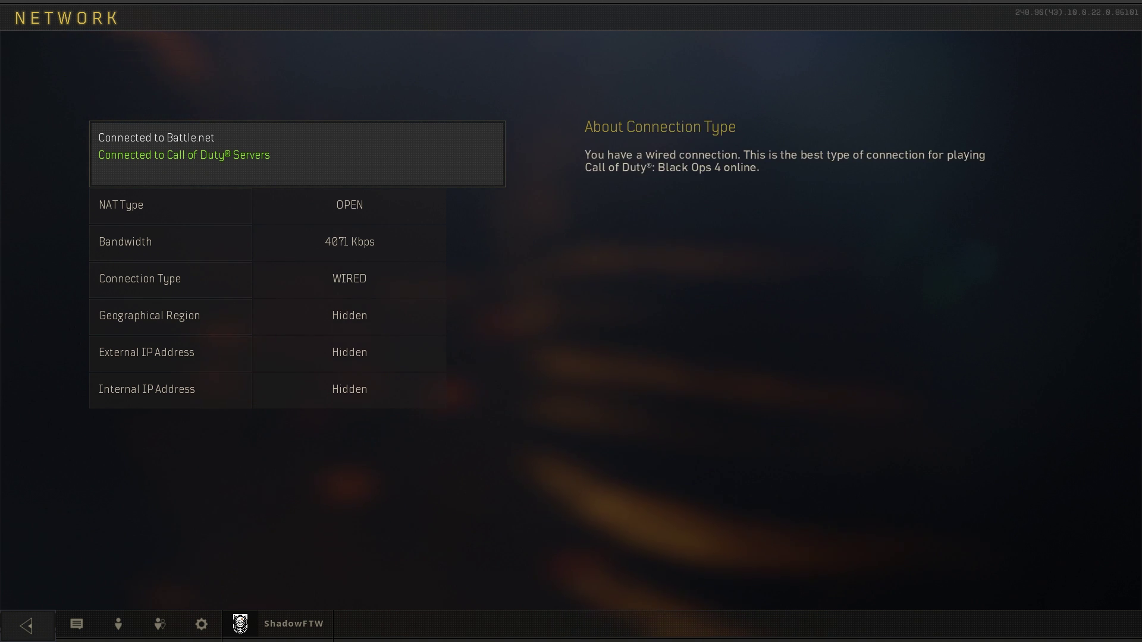
pyautogui.click(121, 205)
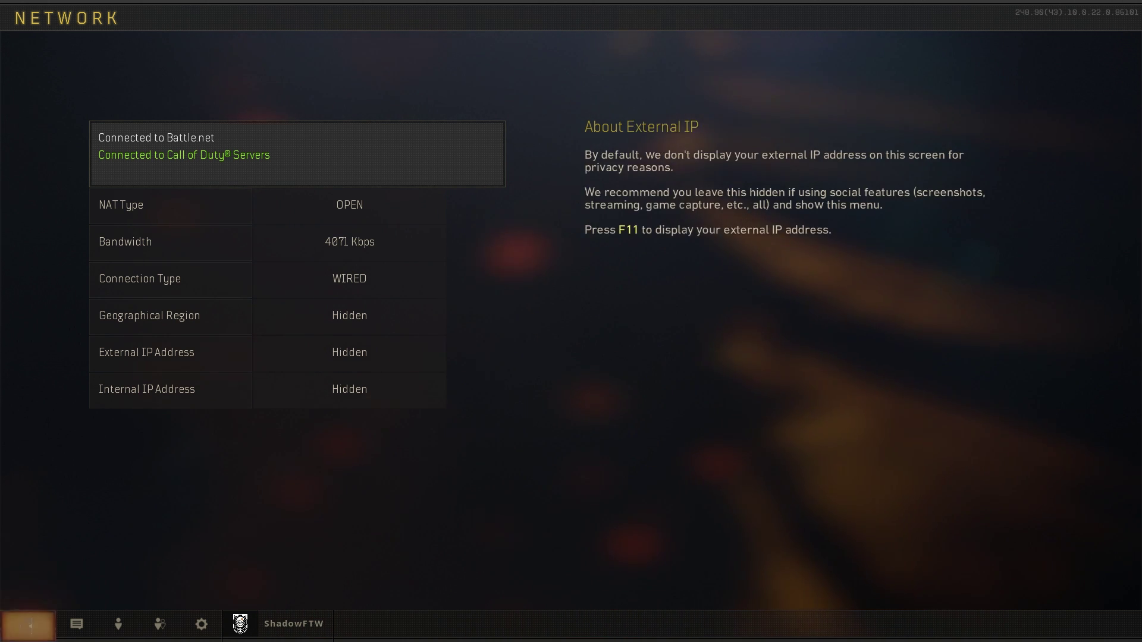
pyautogui.press('Escape')
pyautogui.press('Escape')
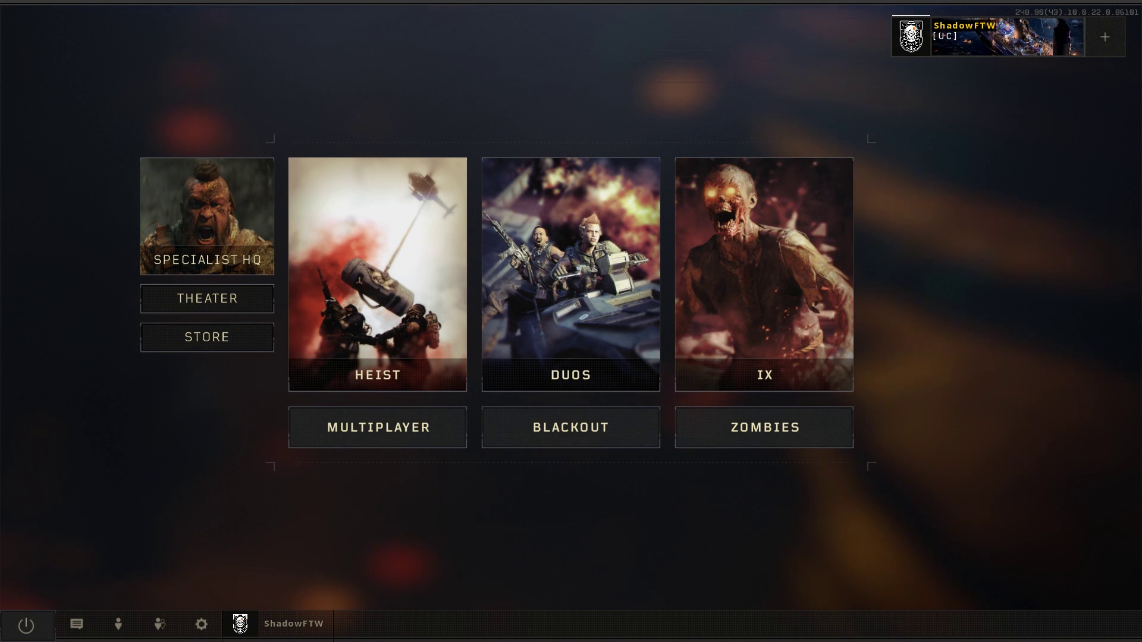